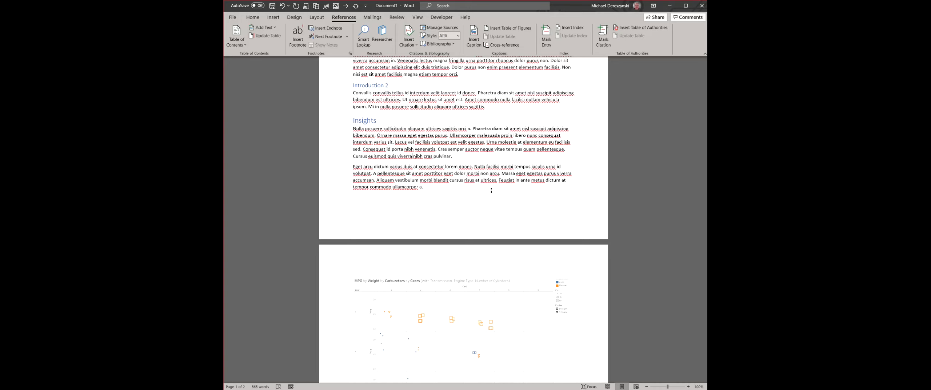
Add a new paragraph after the first Insights paragraph reading "If you look at the diagram in you will see...."
{"action": "key", "text": "Return"}
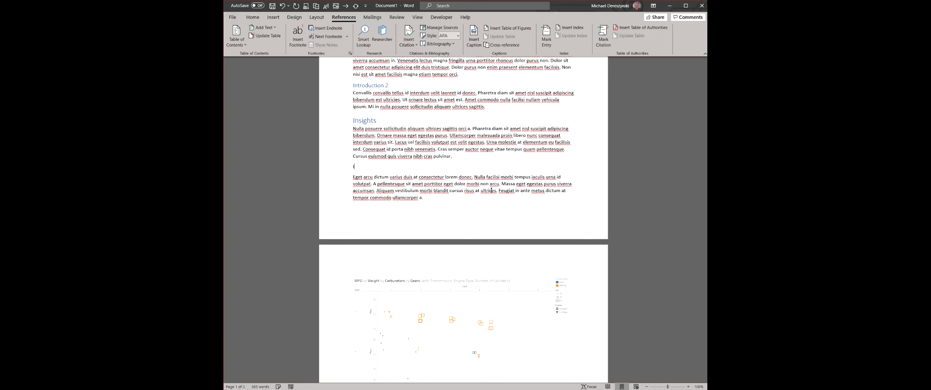
{"action": "type", "text": "If you look at the diagram in"}
{"action": "type", "text": "you will s"}
{"action": "key", "text": "BackSpace"}
{"action": "key", "text": "BackSpace"}
{"action": "key", "text": "BackSpace"}
{"action": "key", "text": "BackSpace"}
{"action": "key", "text": "BackSpace"}
{"action": "type", "text": "e...."}
{"action": "double_click", "coordinate": [415, 167]}
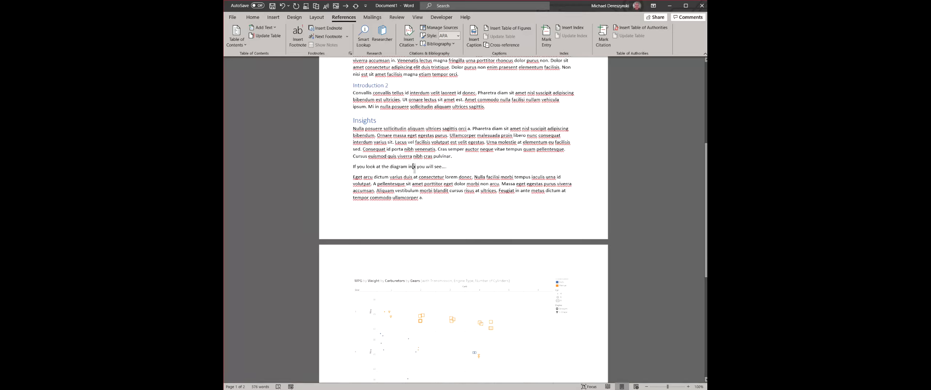
{"action": "key", "text": "Delete"}
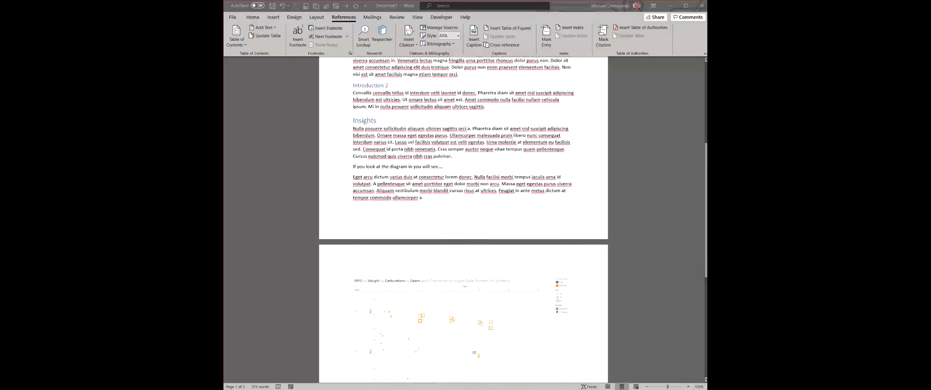
Open the Cross-reference dialog for the gap after "diagram in" and move it away from most of the chart
{"action": "scroll", "coordinate": [482, 73], "scroll_direction": "down", "scroll_amount": 5}
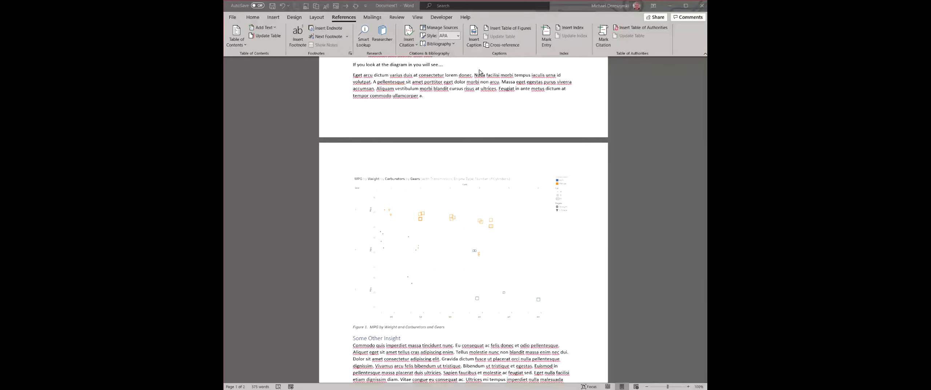
{"action": "left_click", "coordinate": [507, 45]}
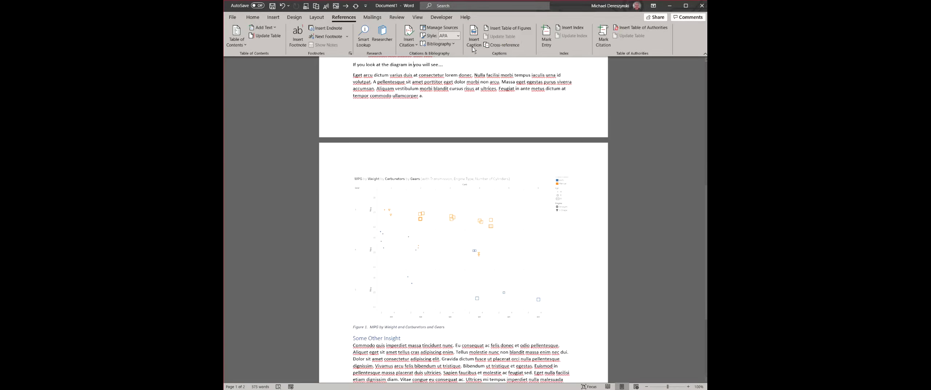
{"action": "left_click", "coordinate": [509, 45]}
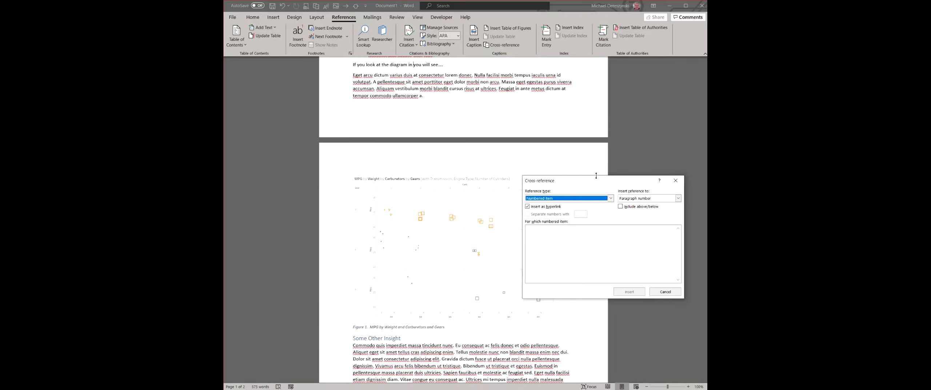
{"action": "left_click_drag", "start_coordinate": [602, 184], "coordinate": [538, 149]}
{"action": "double_click", "coordinate": [539, 150]}
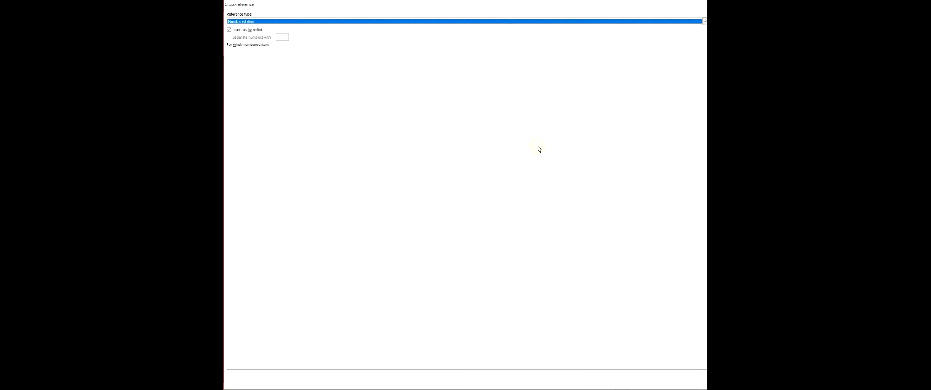
{"action": "double_click", "coordinate": [654, 5]}
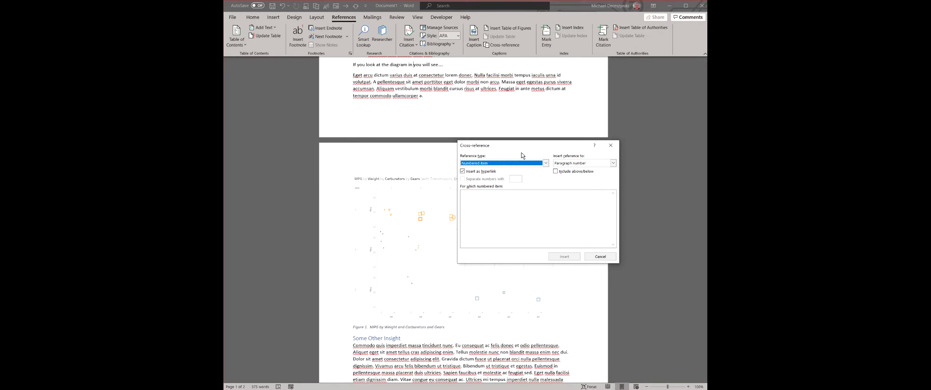
{"action": "left_click_drag", "start_coordinate": [527, 144], "coordinate": [605, 148]}
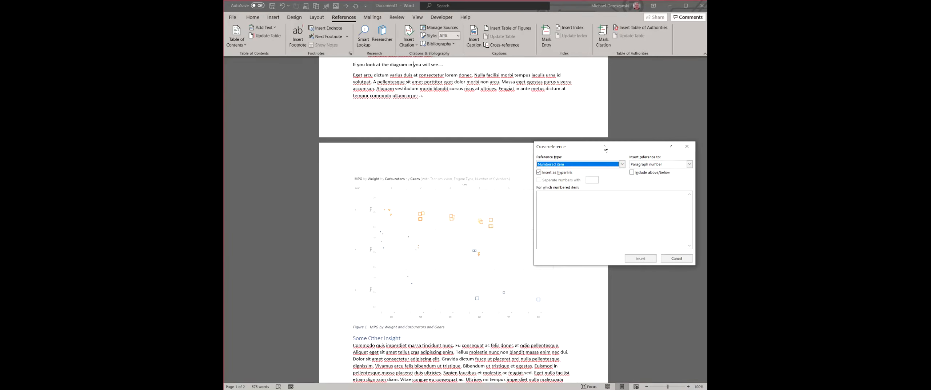
Insert a hyperlinked cross-reference to the "MPG by Weight and Carburetors and Gears" figure caption, showing only label and number
{"action": "left_click", "coordinate": [622, 164]}
{"action": "left_click", "coordinate": [602, 176]}
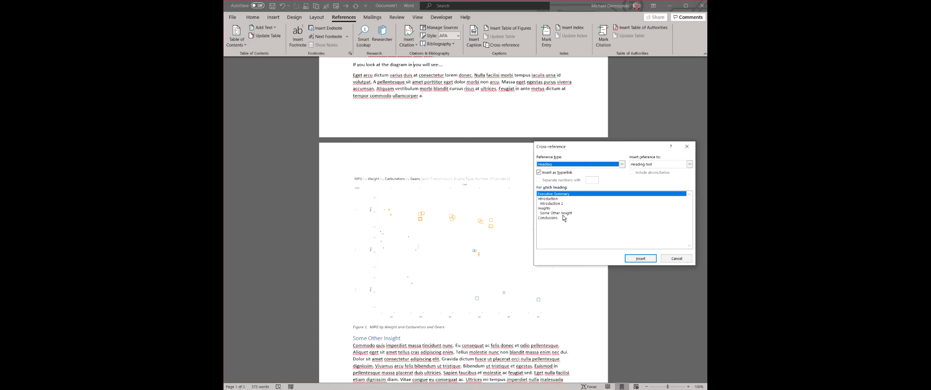
{"action": "left_click", "coordinate": [622, 164]}
{"action": "left_click", "coordinate": [622, 194]}
{"action": "left_click", "coordinate": [622, 194]}
{"action": "left_click", "coordinate": [593, 189]}
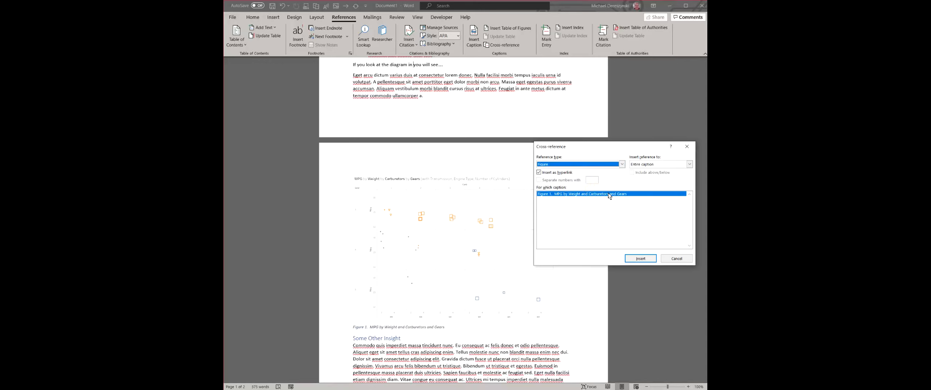
{"action": "left_click", "coordinate": [689, 164]}
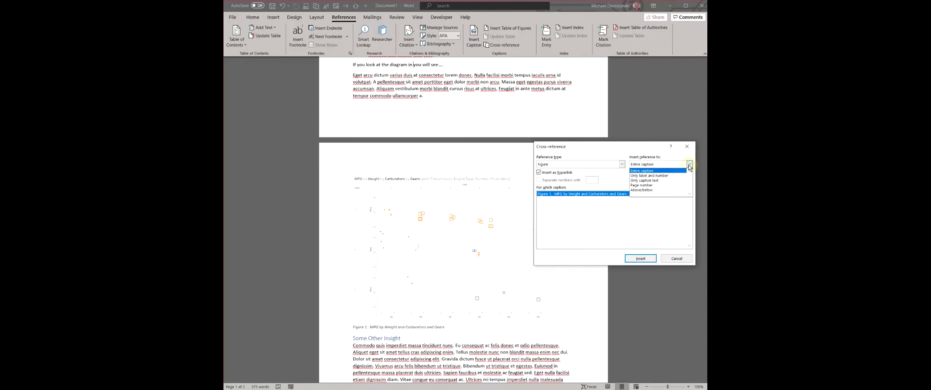
{"action": "left_click", "coordinate": [676, 175]}
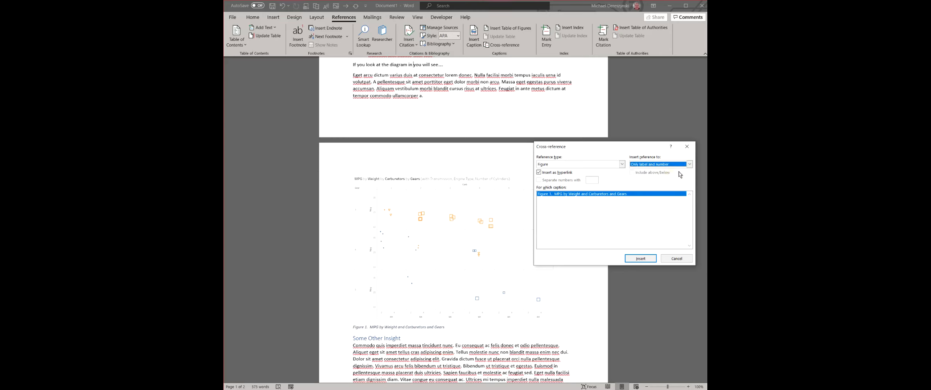
{"action": "left_click", "coordinate": [641, 257]}
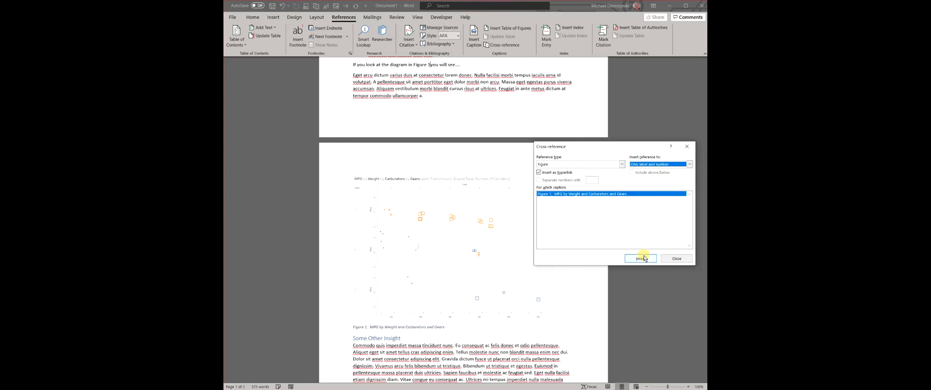
{"action": "left_click", "coordinate": [681, 258]}
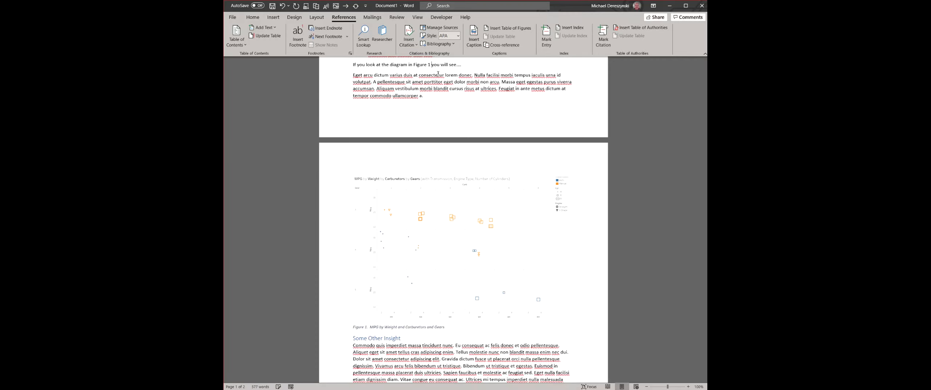
Format the inserted figure cross-reference in the sentence with a blue font color and italics
{"action": "left_click", "coordinate": [423, 66]}
{"action": "double_click", "coordinate": [424, 66]}
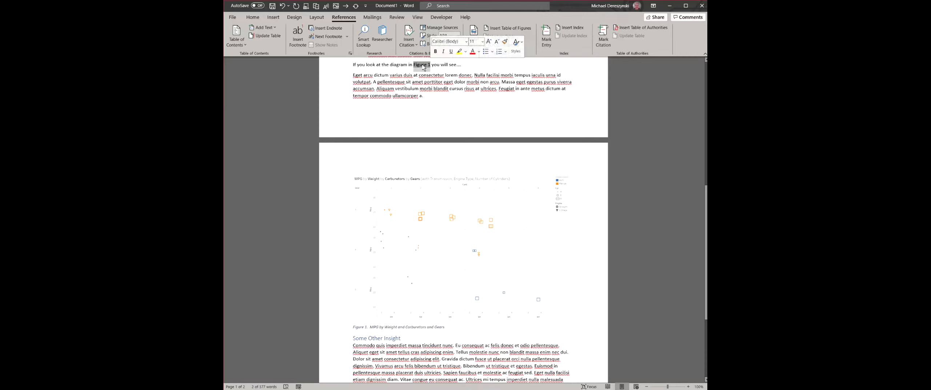
{"action": "right_click", "coordinate": [422, 68]}
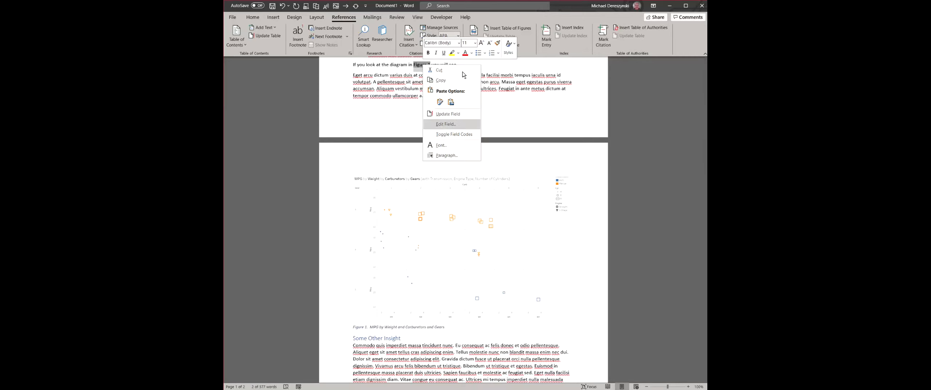
{"action": "left_click", "coordinate": [472, 53]}
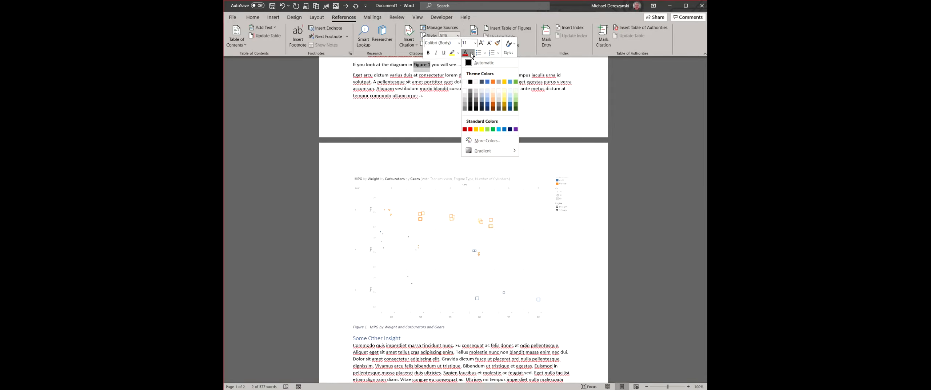
{"action": "left_click", "coordinate": [486, 80]}
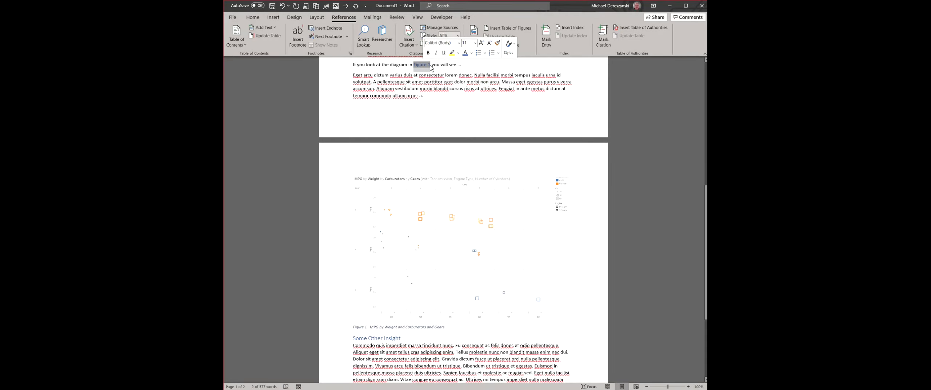
{"action": "key", "text": "ctrl+i"}
{"action": "left_click", "coordinate": [432, 63]}
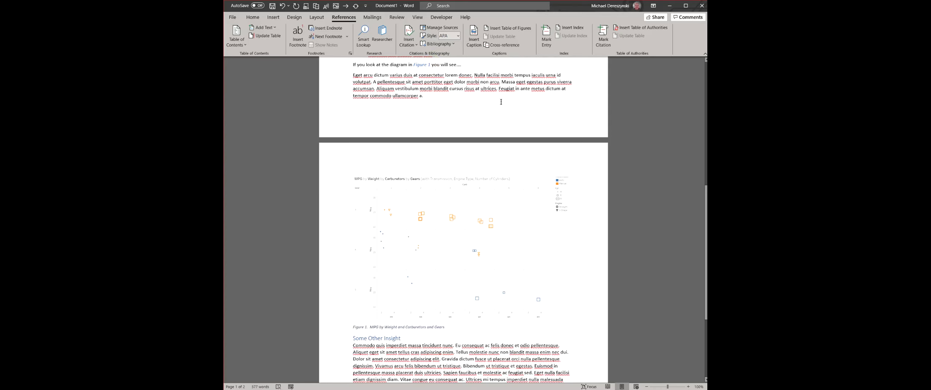
Follow the figure cross-reference link to its caption, return to the sentence, and follow the link again
{"action": "left_click", "coordinate": [429, 63], "text": "ctrl"}
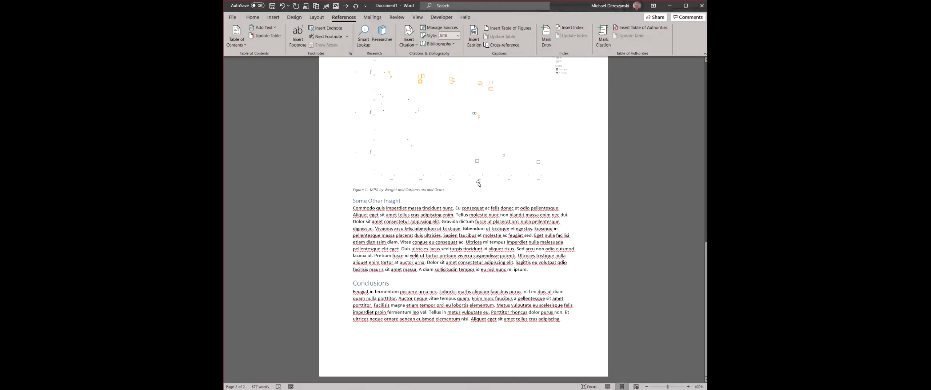
{"action": "scroll", "coordinate": [480, 182], "scroll_direction": "up", "scroll_amount": 5}
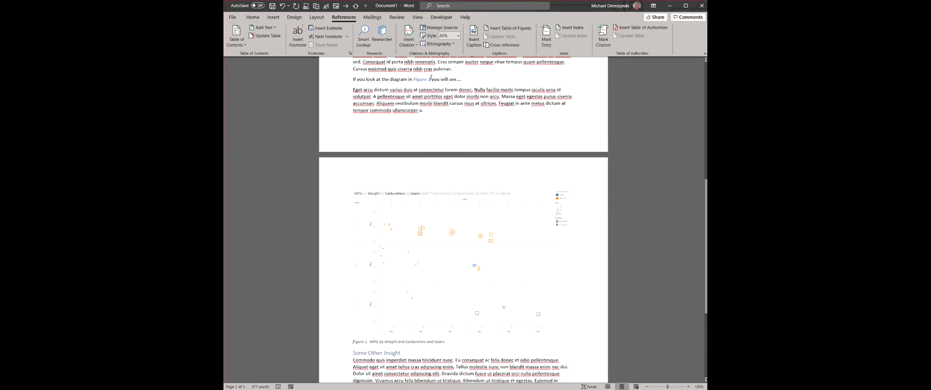
{"action": "left_click", "coordinate": [431, 79], "text": "ctrl"}
{"action": "scroll", "coordinate": [564, 136], "scroll_direction": "down", "scroll_amount": 5}
{"action": "scroll", "coordinate": [563, 136], "scroll_direction": "up", "scroll_amount": 2}
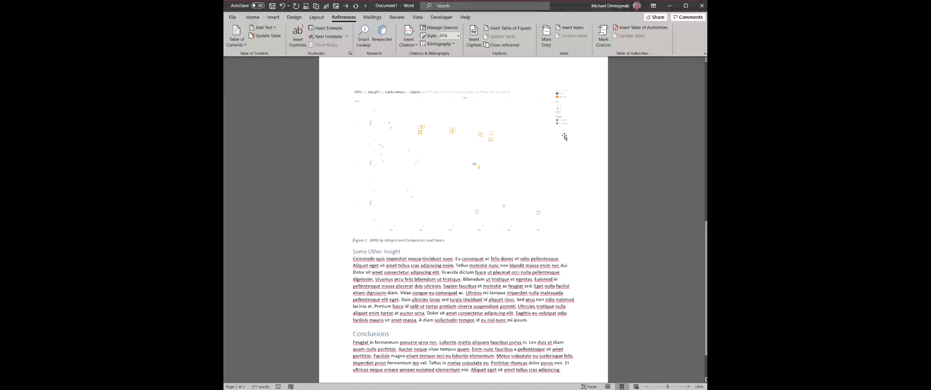
Paste the copied chart on a new line below the Introduction 2 paragraph and shrink it to about 40% of the text width
{"action": "scroll", "coordinate": [569, 134], "scroll_direction": "up", "scroll_amount": 12}
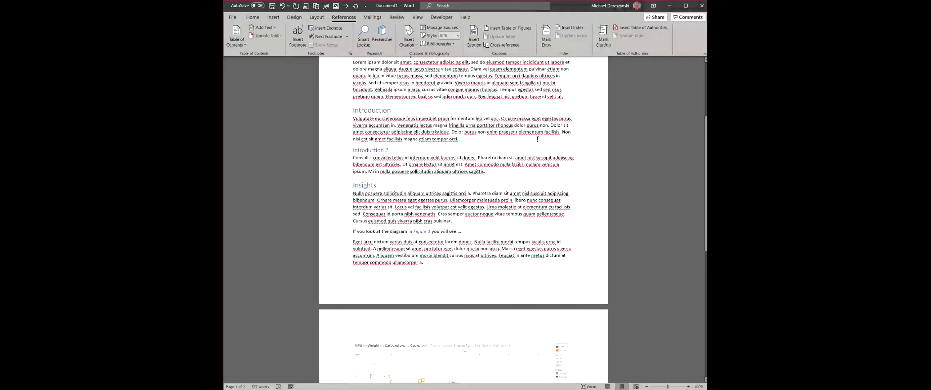
{"action": "left_click", "coordinate": [506, 170]}
{"action": "key", "text": "Return"}
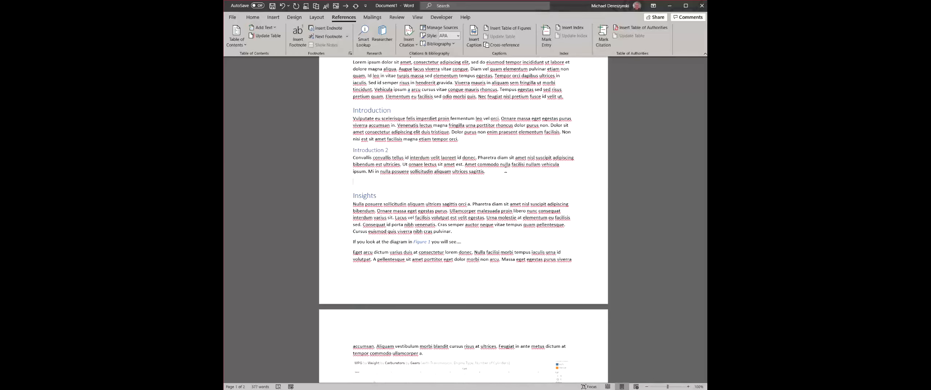
{"action": "key", "text": "ctrl+v"}
{"action": "left_click", "coordinate": [535, 302]}
{"action": "left_click_drag", "start_coordinate": [572, 371], "coordinate": [441, 285]}
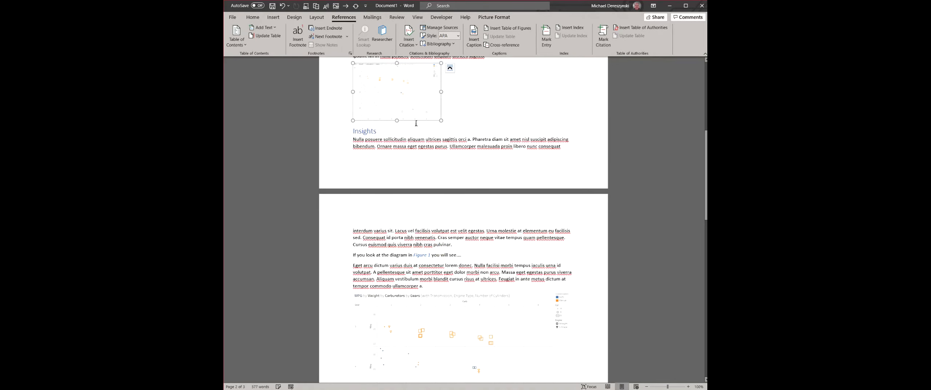
Center the small chart below the Introduction 2 paragraph
{"action": "scroll", "coordinate": [572, 142], "scroll_direction": "up", "scroll_amount": 2}
{"action": "scroll", "coordinate": [572, 141], "scroll_direction": "up", "scroll_amount": 2}
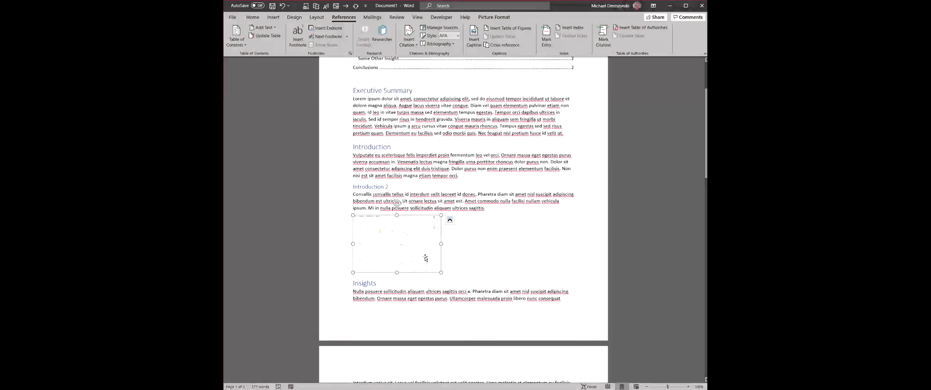
{"action": "left_click", "coordinate": [252, 17]}
{"action": "left_click", "coordinate": [397, 42]}
Add a Figure caption below the small chart with the text "Another version of the MTCars data."
{"action": "right_click", "coordinate": [468, 244]}
{"action": "left_click", "coordinate": [490, 185]}
{"action": "type", "text": ". Another version of the MTCars data."}
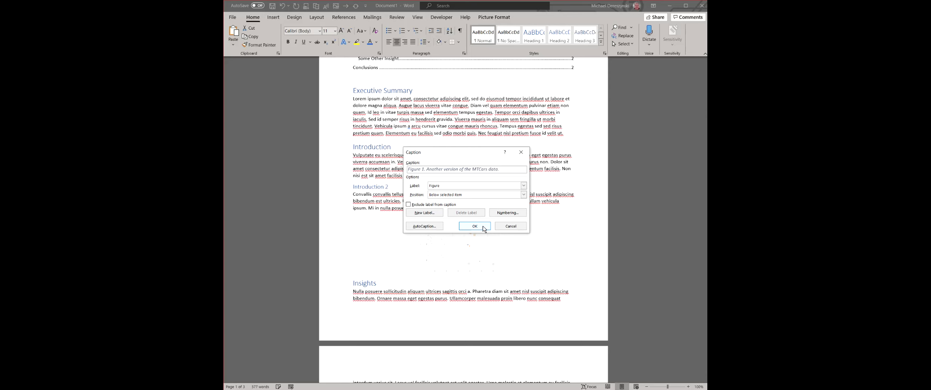
{"action": "left_click", "coordinate": [484, 228]}
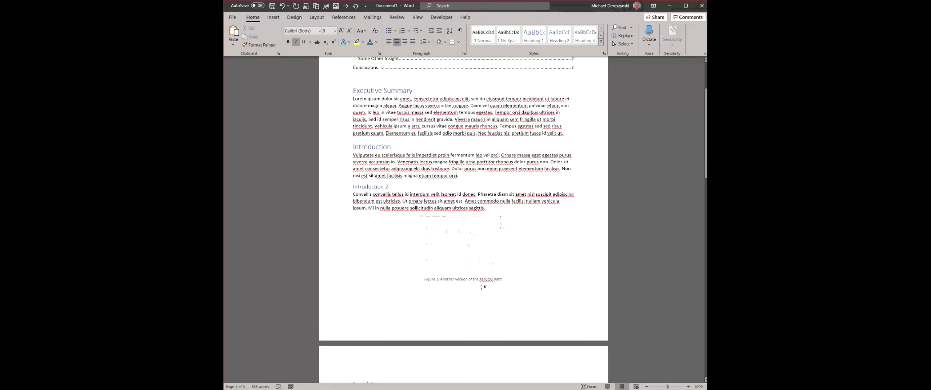
Update the figure cross-reference field in the "If you look at the diagram in" sentence
{"action": "scroll", "coordinate": [482, 287], "scroll_direction": "down", "scroll_amount": 5}
{"action": "scroll", "coordinate": [479, 292], "scroll_direction": "down", "scroll_amount": 1}
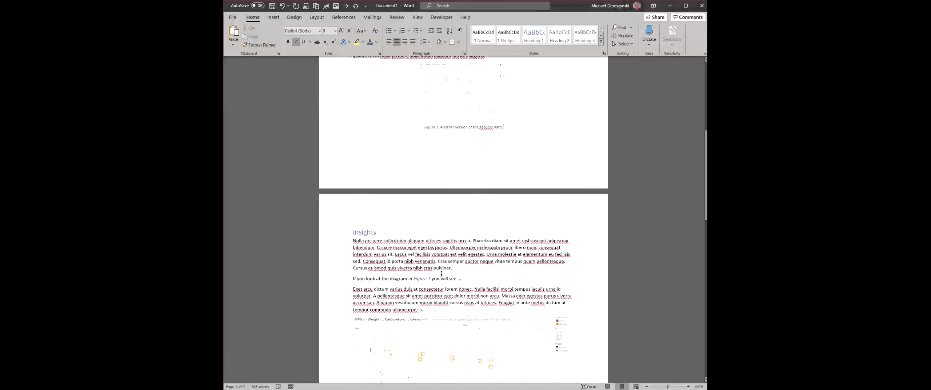
{"action": "left_click", "coordinate": [426, 280]}
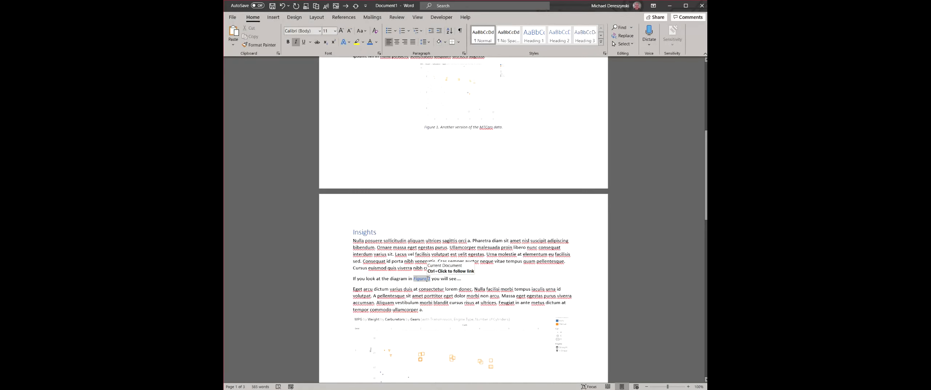
{"action": "left_click", "coordinate": [343, 18]}
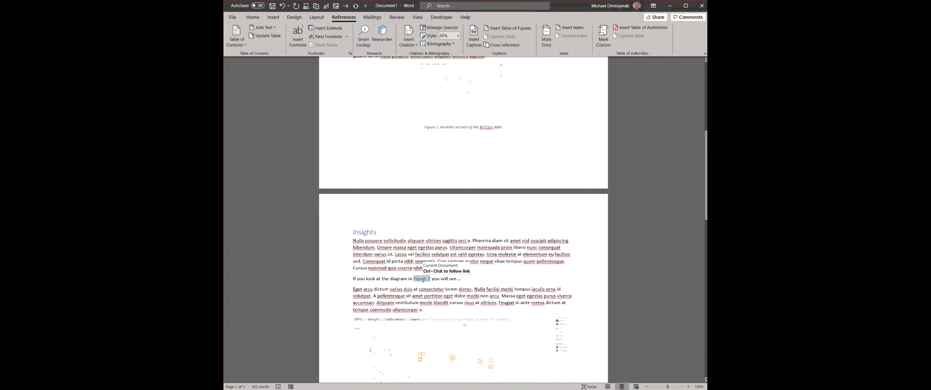
{"action": "right_click", "coordinate": [425, 281]}
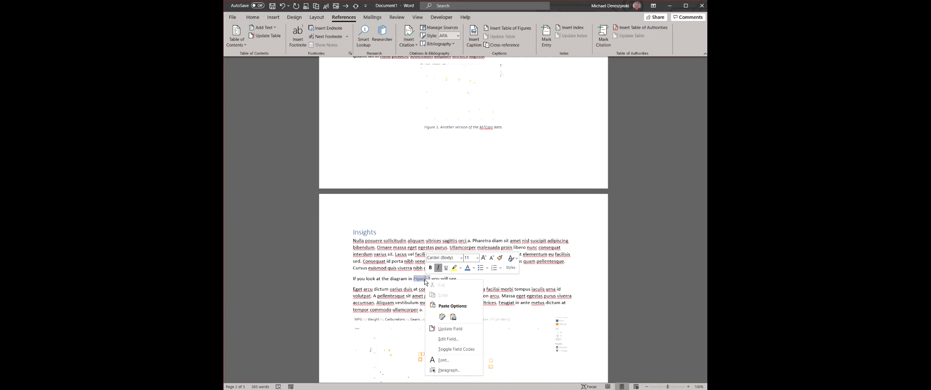
{"action": "left_click", "coordinate": [451, 329]}
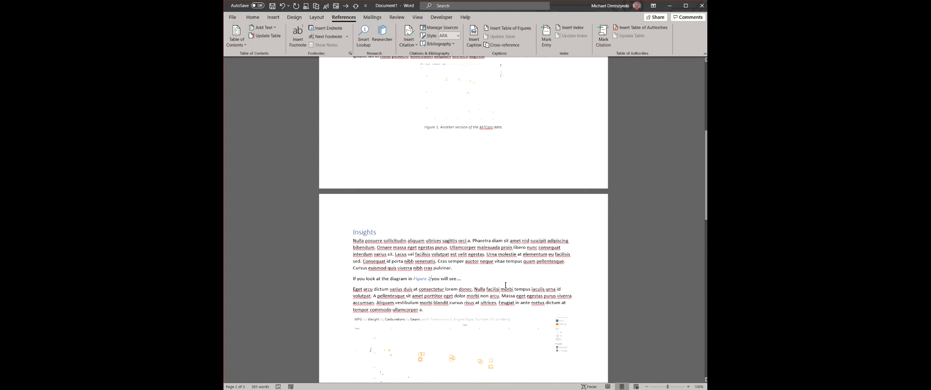
Select the whole document and start updating all of its fields
{"action": "key", "text": "ctrl+a"}
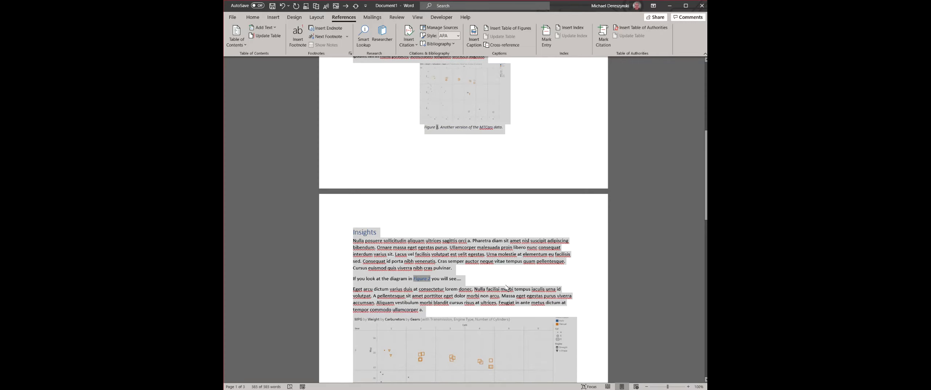
{"action": "key", "text": "F9"}
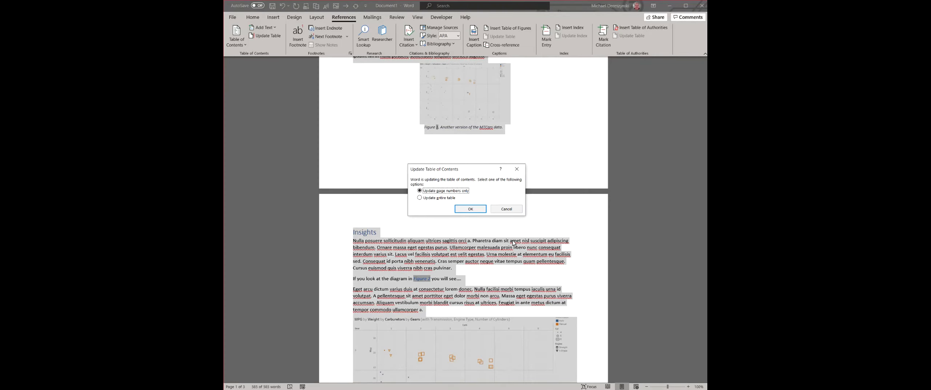